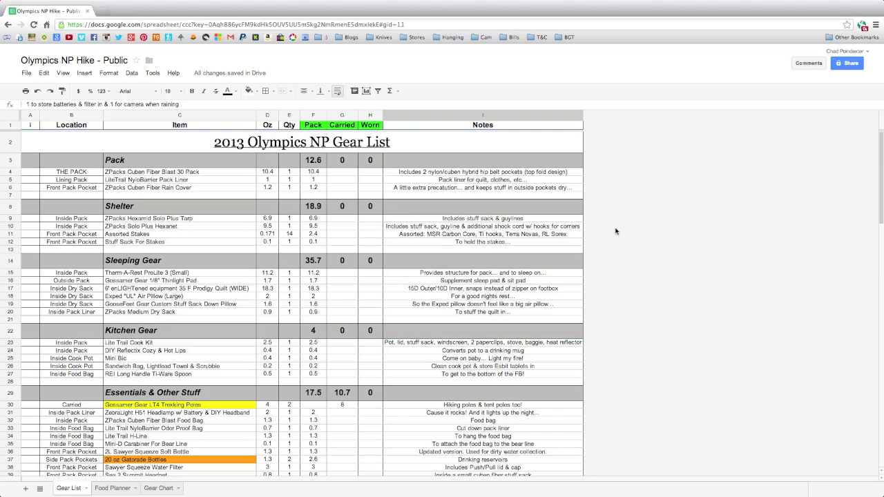
# Make a copy of the gear list spreadsheet named 'Rename' using File > Make a copy
pyautogui.scroll(-10, 616, 231)
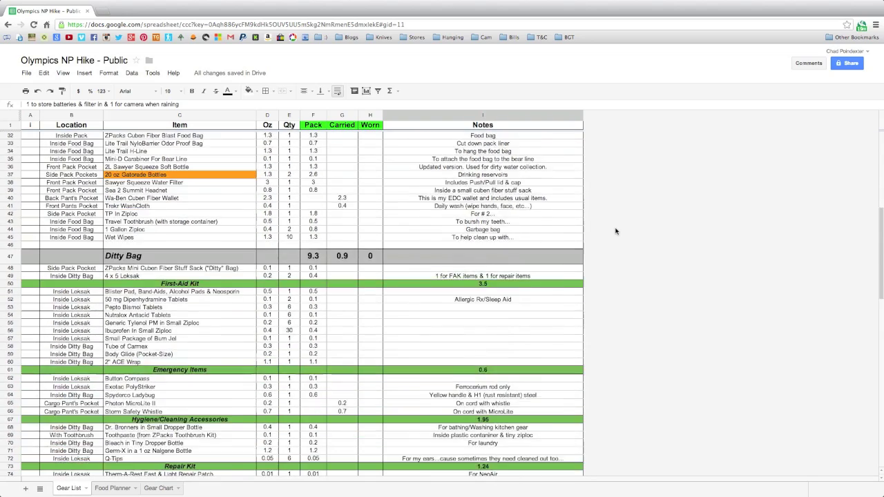
pyautogui.scroll(-15, 616, 231)
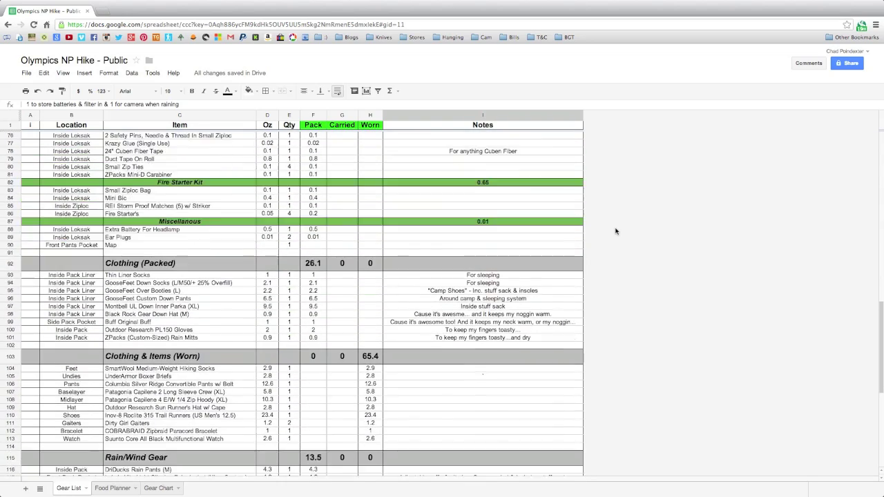
pyautogui.scroll(-12, 616, 231)
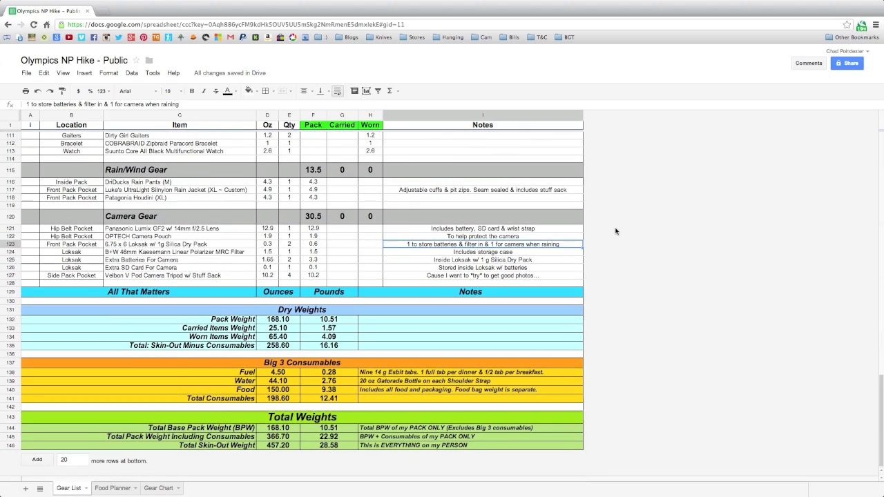
pyautogui.scroll(20, 616, 232)
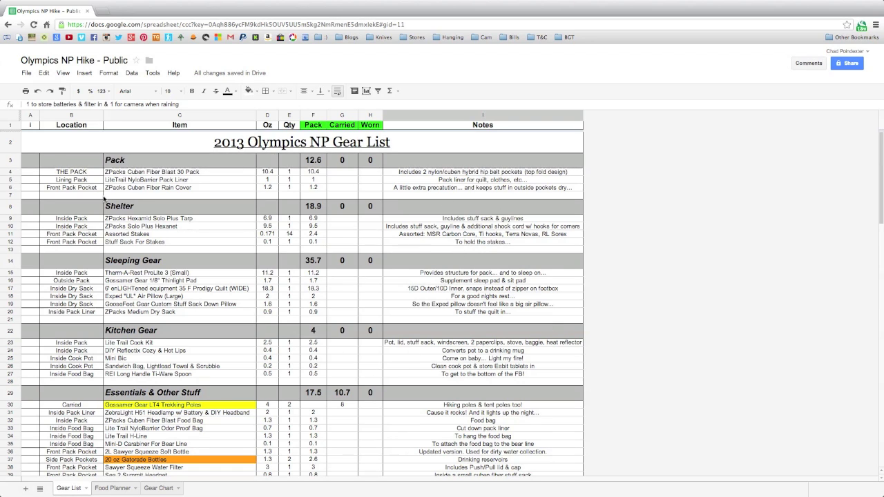
pyautogui.click(26, 75)
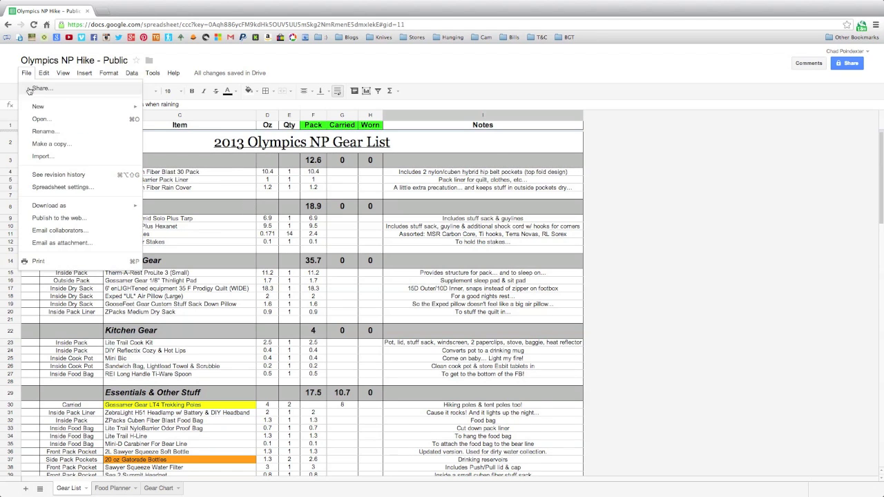
pyautogui.click(64, 145)
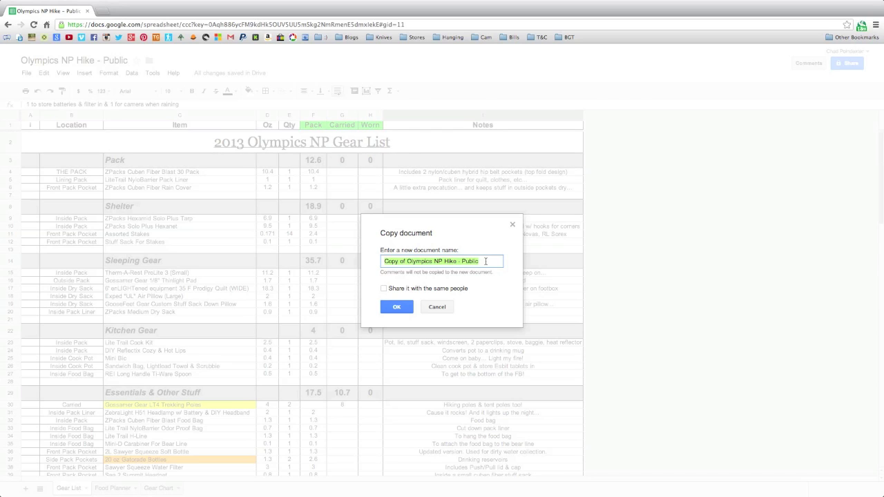
pyautogui.write('Rename')
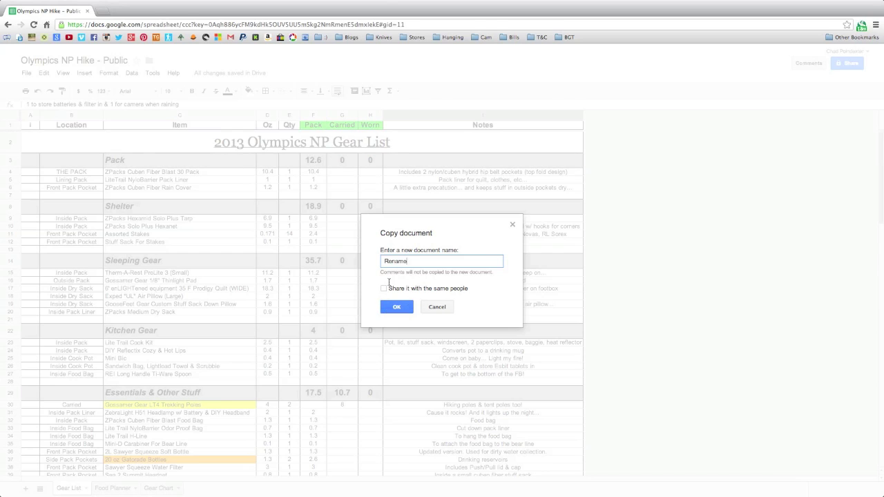
pyautogui.click(409, 311)
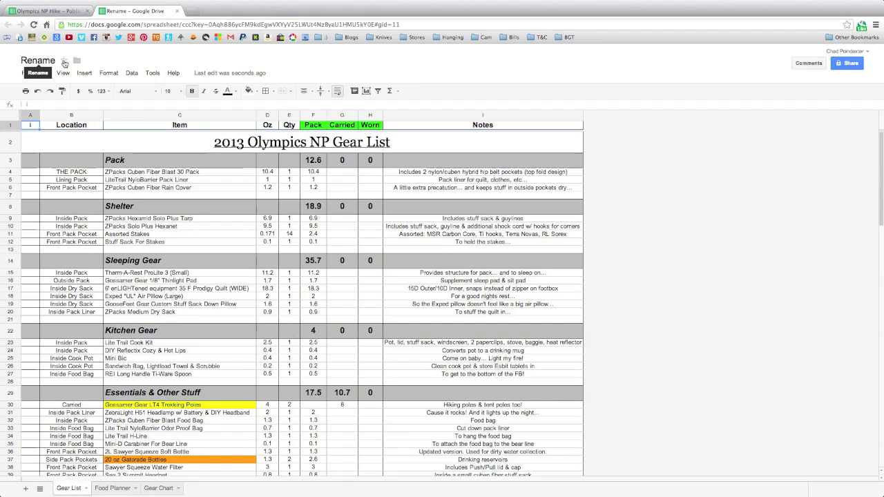
# Leave the file name unchanged and replace the '2013 Olympics NP Gear List' heading with 'Gear List'
pyautogui.click(40, 61)
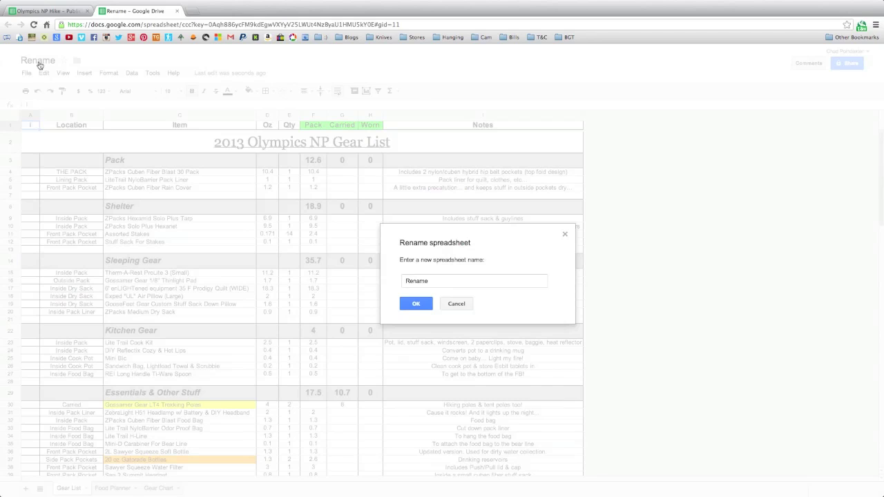
pyautogui.click(565, 237)
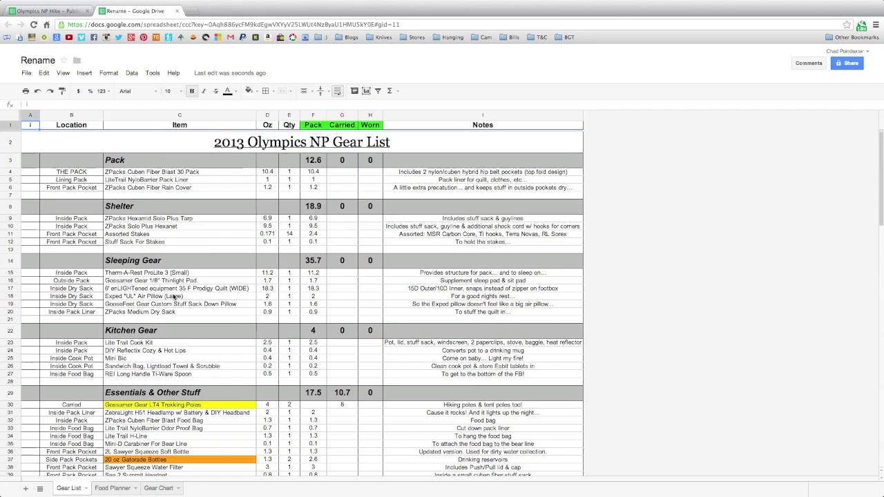
pyautogui.click(283, 144)
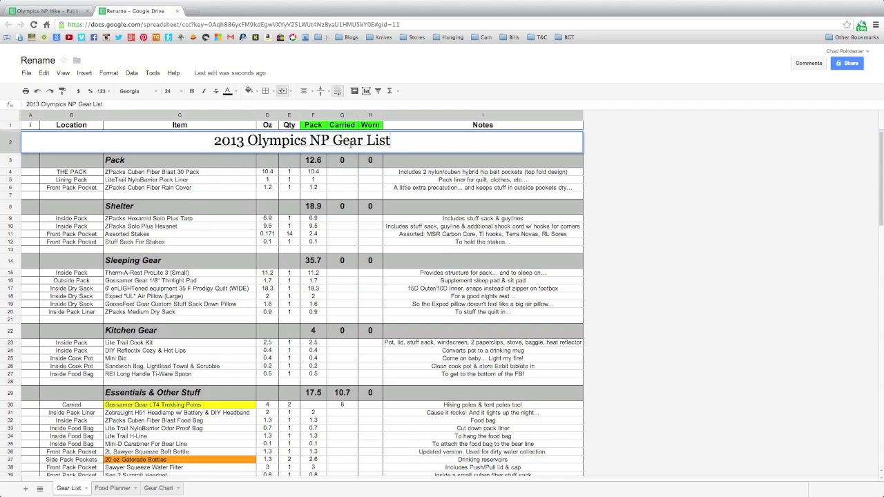
pyautogui.press('Return')
pyautogui.press('BackSpace')
pyautogui.press('BackSpace')
pyautogui.press('BackSpace')
pyautogui.press('BackSpace')
pyautogui.press('BackSpace')
pyautogui.press('BackSpace')
pyautogui.press('BackSpace')
pyautogui.press('BackSpace')
pyautogui.press('BackSpace')
pyautogui.press('BackSpace')
pyautogui.press('BackSpace')
pyautogui.press('BackSpace')
pyautogui.press('BackSpace')
pyautogui.press('BackSpace')
pyautogui.press('BackSpace')
pyautogui.press('BackSpace')
pyautogui.press('BackSpace')
pyautogui.press('BackSpace')
pyautogui.press('BackSpace')
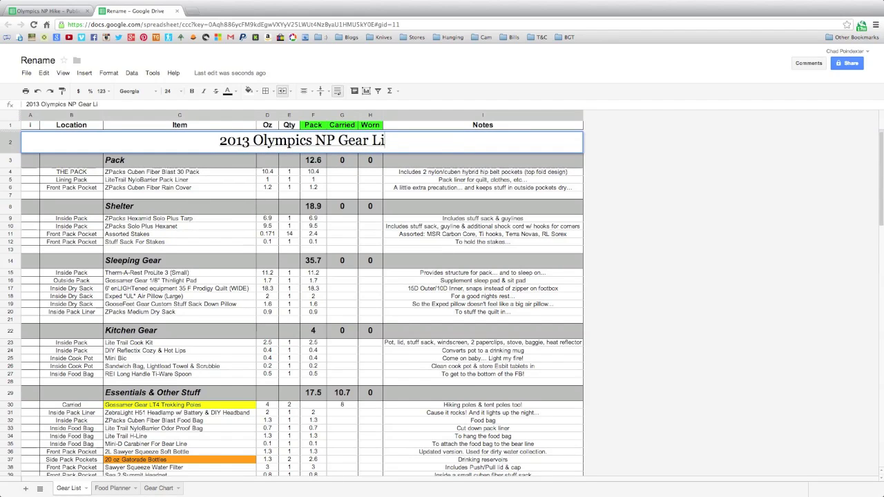
pyautogui.press('BackSpace')
pyautogui.press('BackSpace')
pyautogui.press('BackSpace')
pyautogui.press('BackSpace')
pyautogui.press('BackSpace')
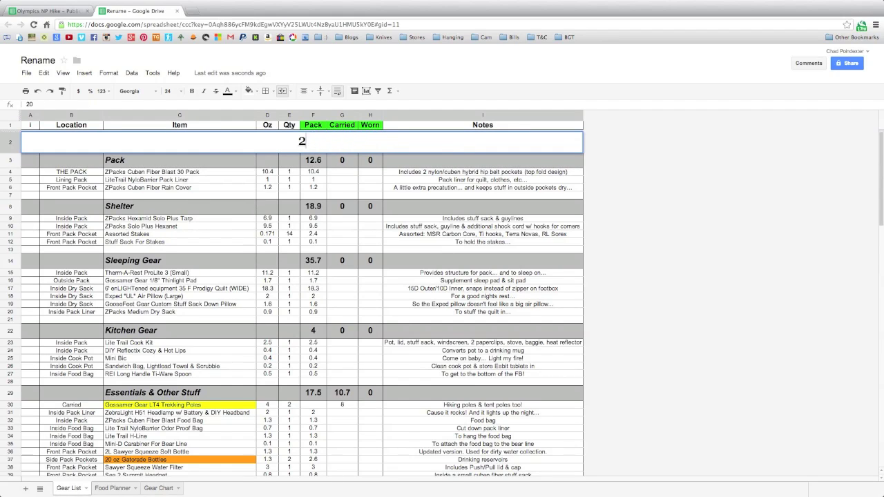
pyautogui.write('Gear List')
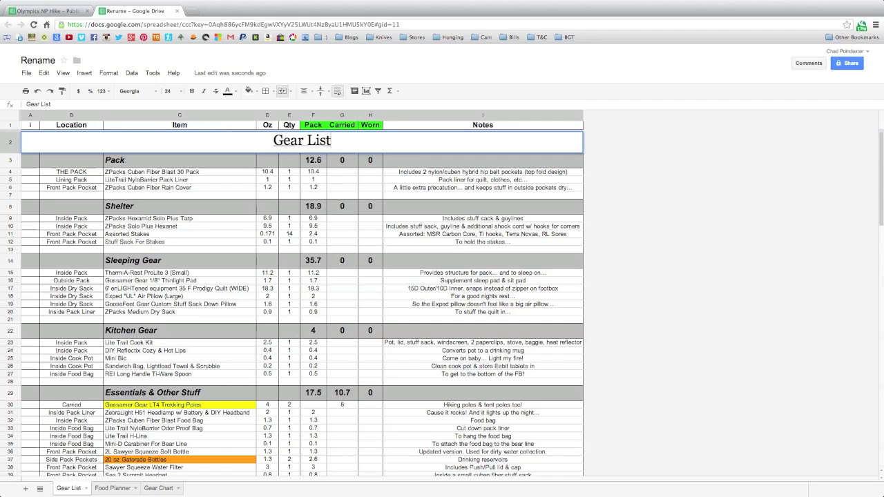
pyautogui.click(357, 187)
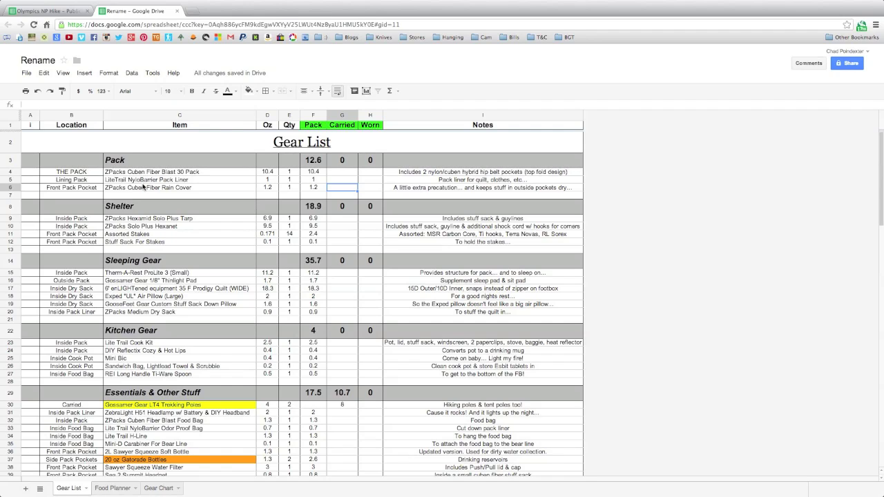
pyautogui.click(142, 181)
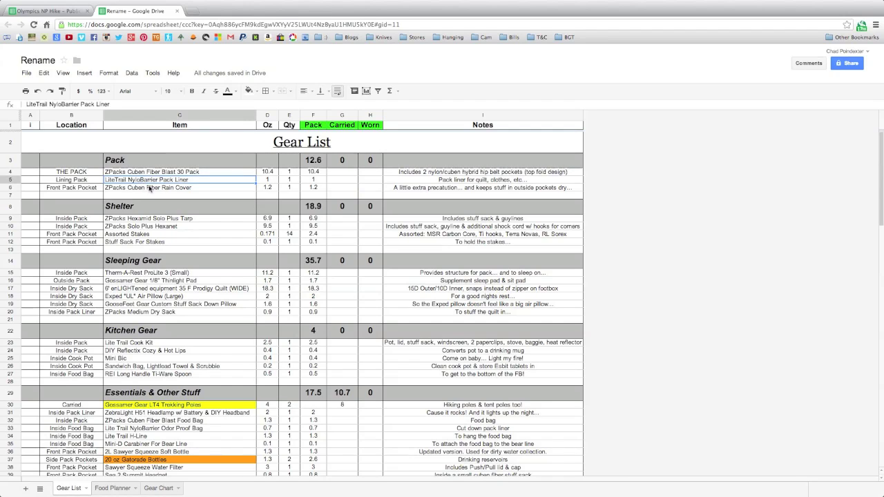
pyautogui.click(88, 77)
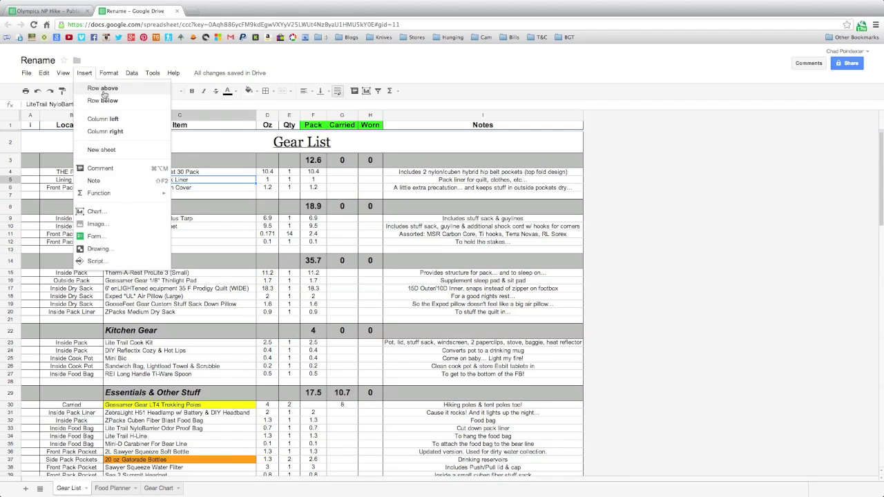
pyautogui.click(104, 88)
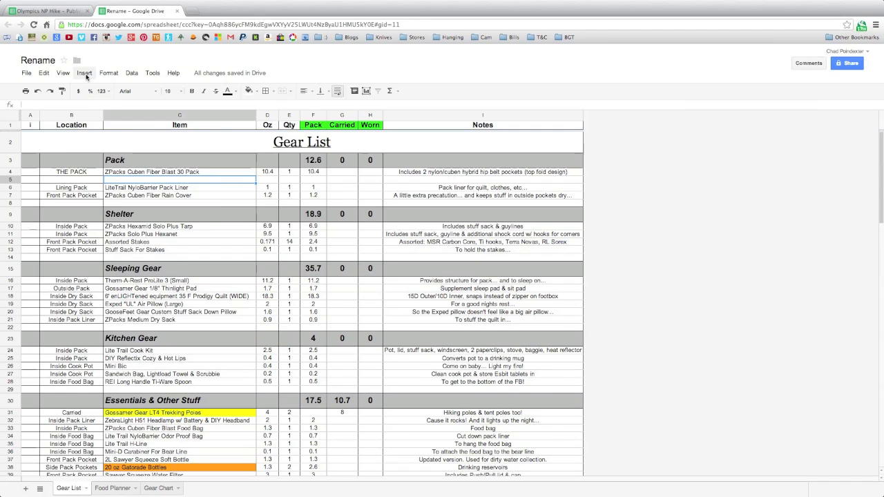
pyautogui.click(46, 73)
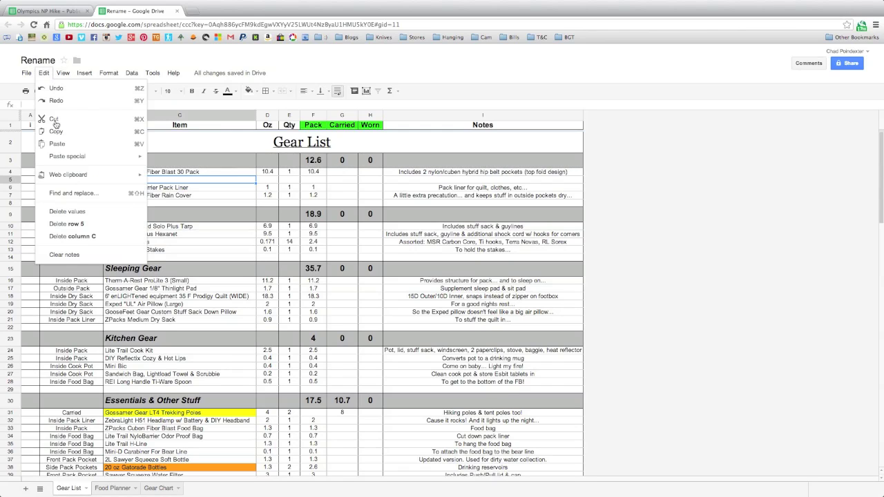
pyautogui.click(66, 224)
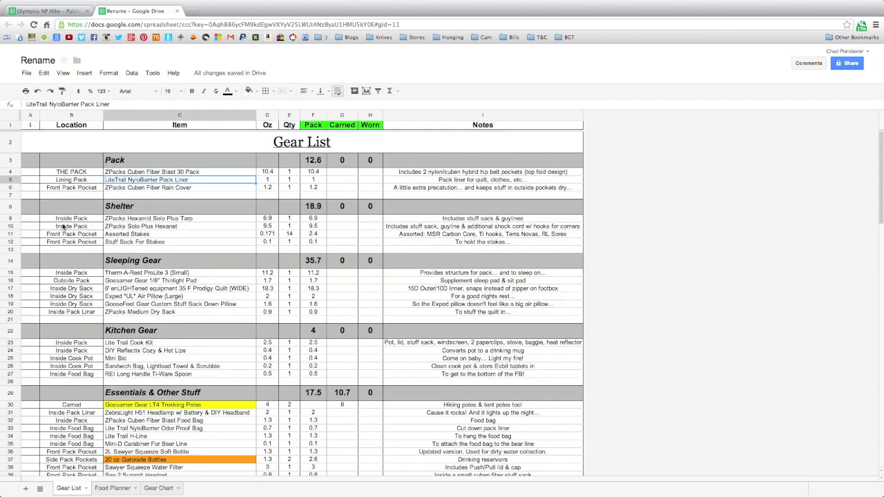
pyautogui.click(11, 179)
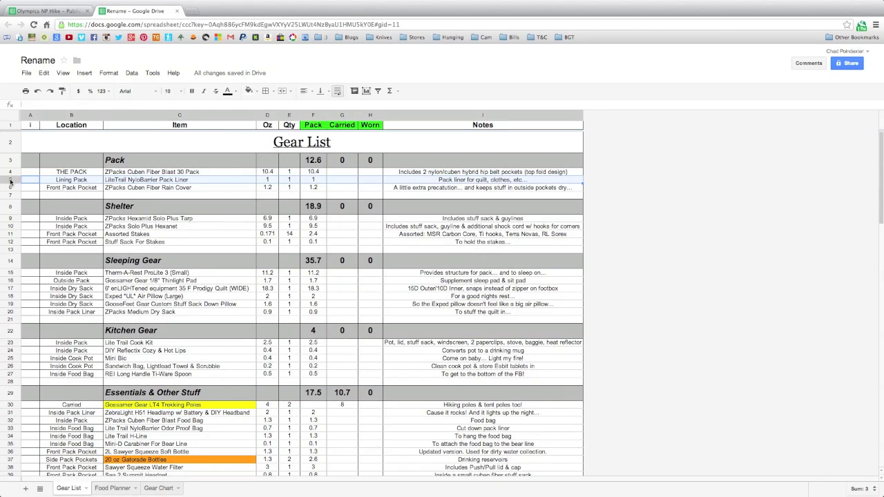
pyautogui.rightClick(11, 181)
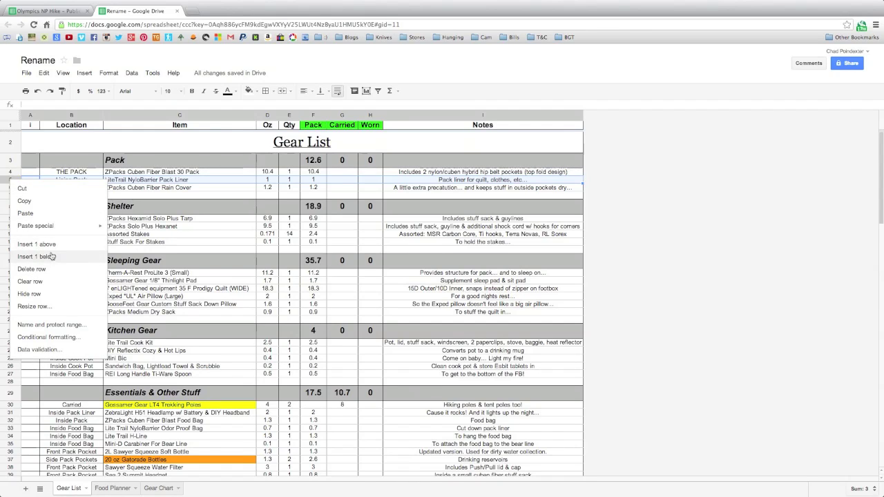
pyautogui.click(143, 181)
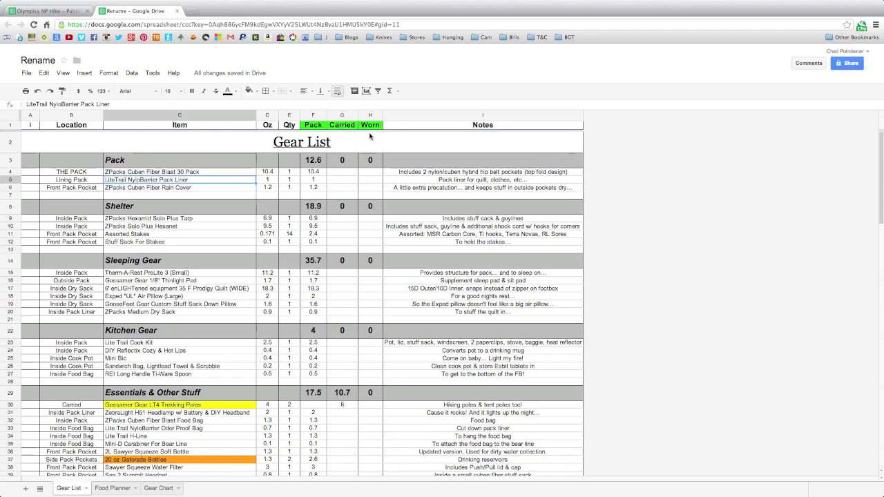
# Scroll to the Clothing & Items (Worn) section and view the 65.4 Worn subtotal's SUM formula
pyautogui.scroll(-5, 364, 266)
pyautogui.scroll(-9, 364, 266)
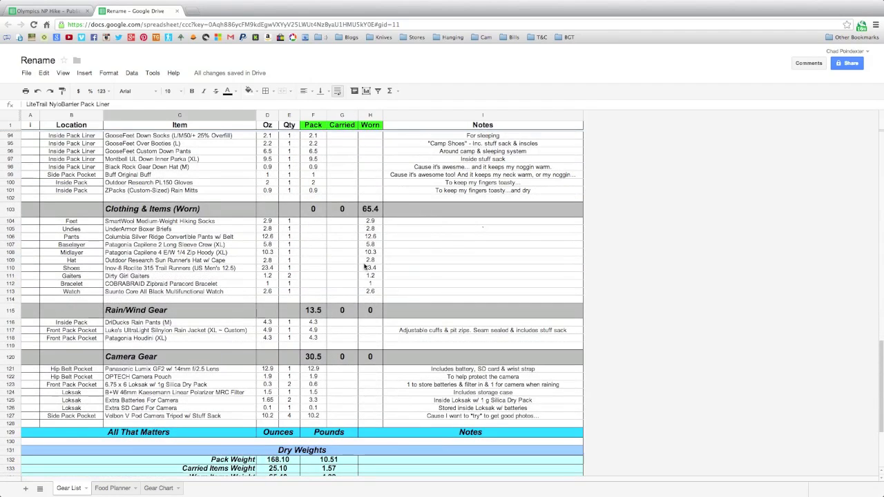
pyautogui.click(370, 210)
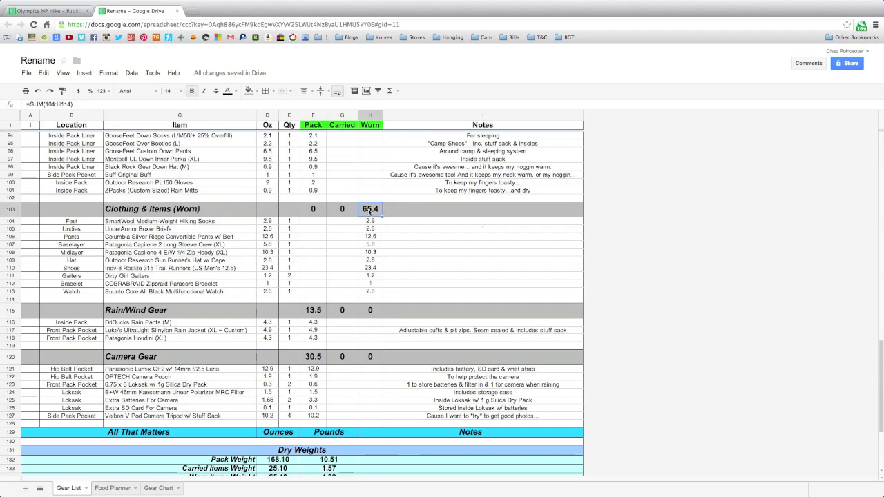
pyautogui.doubleClick(369, 210)
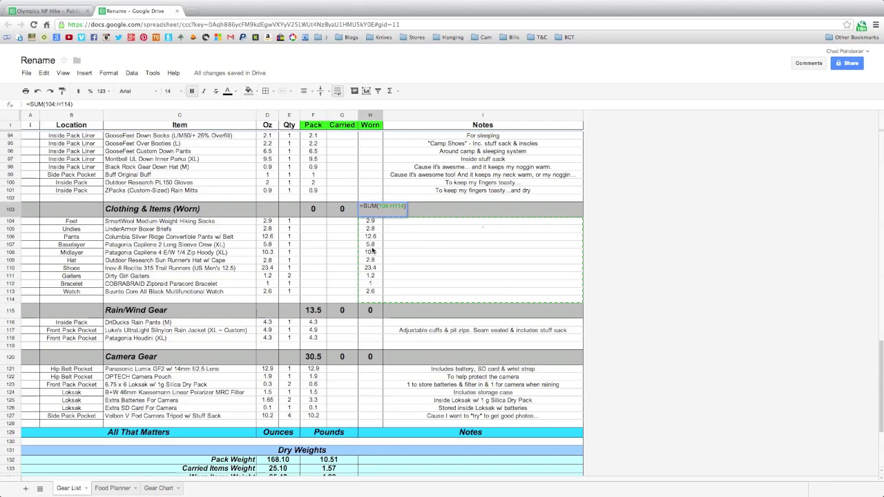
pyautogui.hotkey('shift', 'Tab')
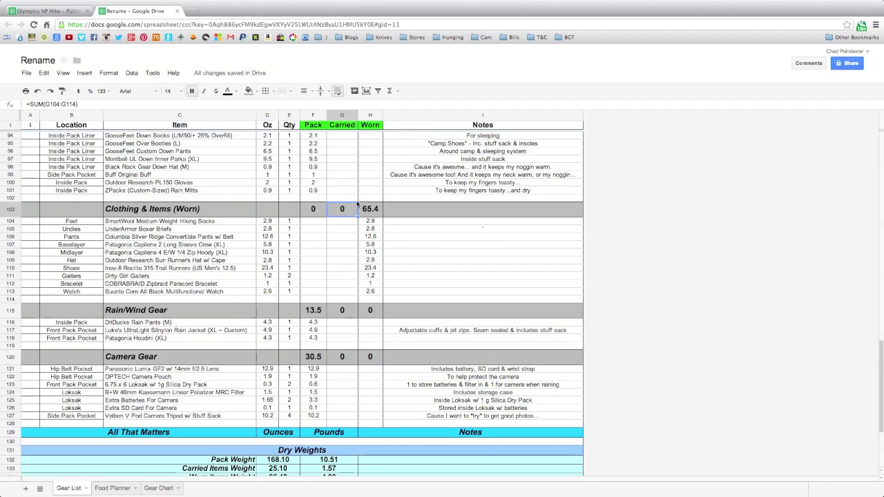
# Check the Carried and Pack subtotal SUM formulas, then scroll down to the weight summaries
pyautogui.doubleClick(338, 215)
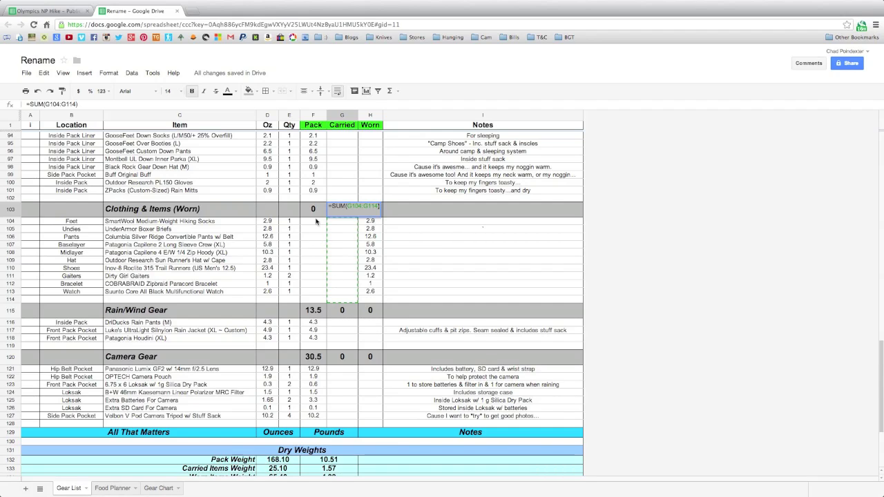
pyautogui.doubleClick(314, 211)
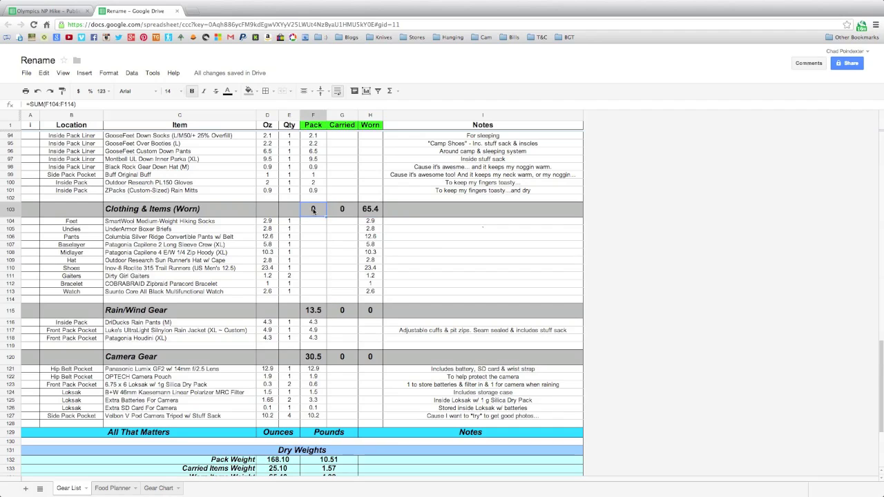
pyautogui.click(348, 243)
pyautogui.scroll(-4, 300, 329)
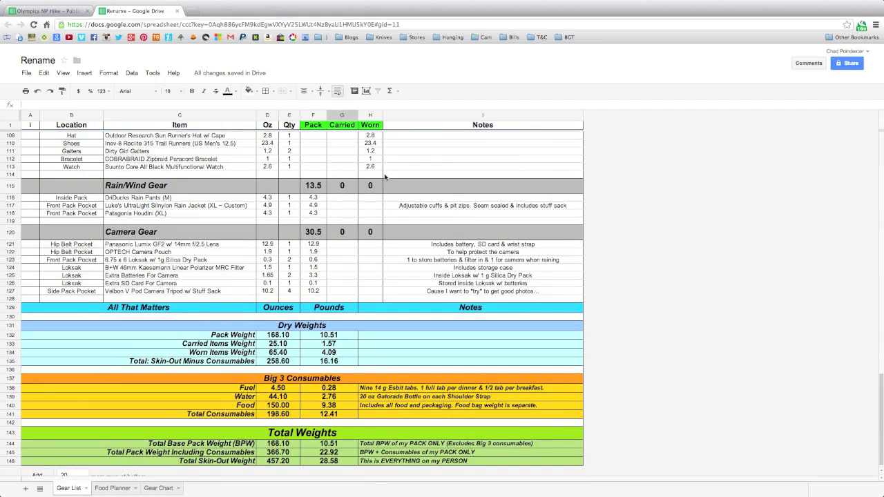
pyautogui.scroll(1, 378, 181)
pyautogui.scroll(3, 377, 181)
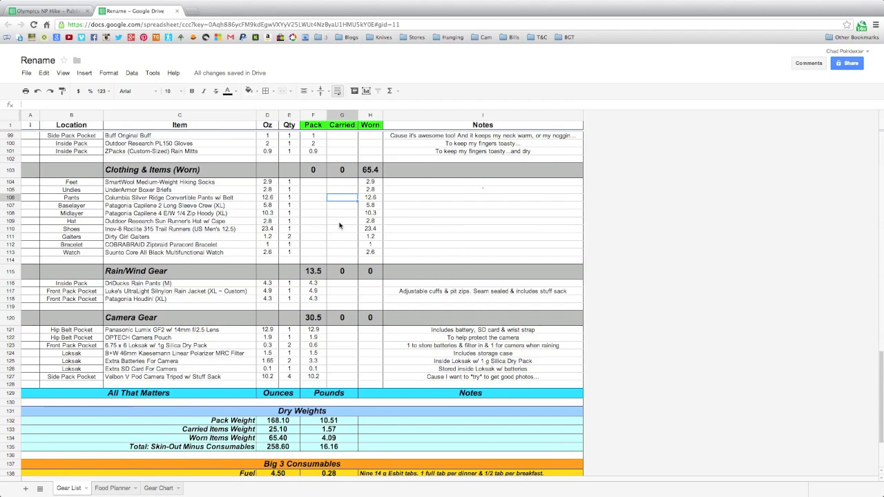
pyautogui.scroll(-4, 339, 225)
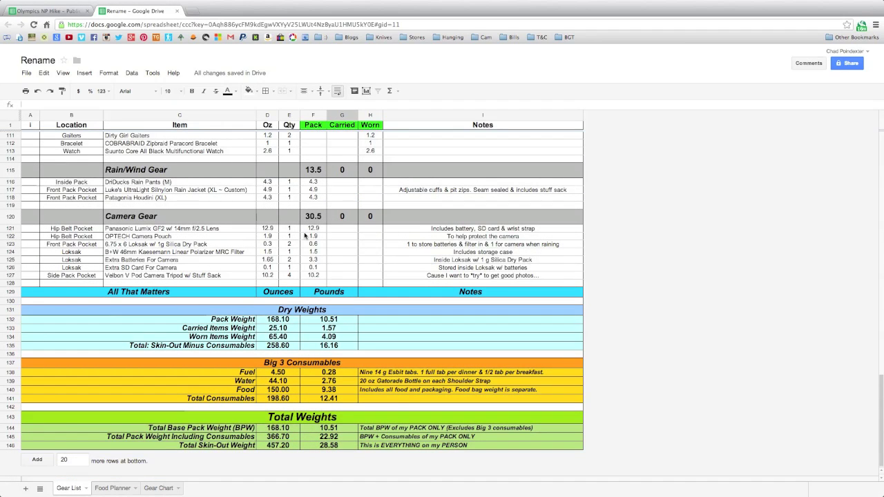
pyautogui.doubleClick(276, 323)
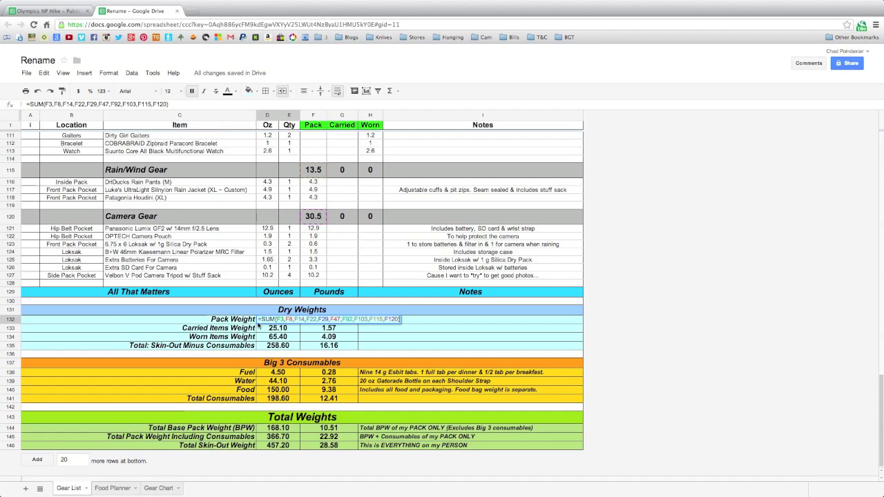
pyautogui.click(444, 318)
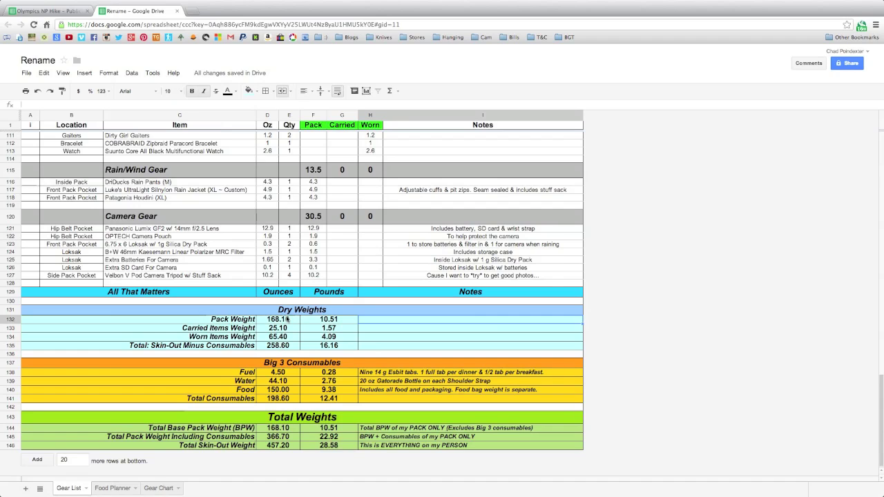
pyautogui.doubleClick(330, 319)
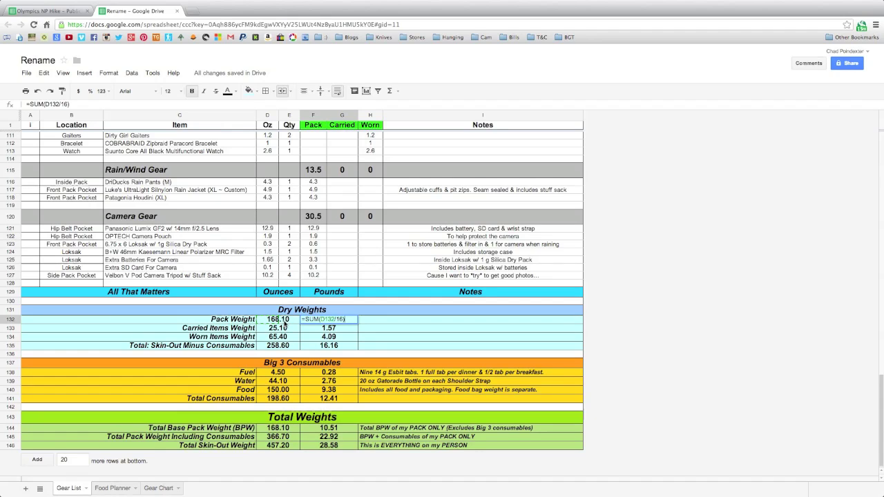
pyautogui.click(363, 328)
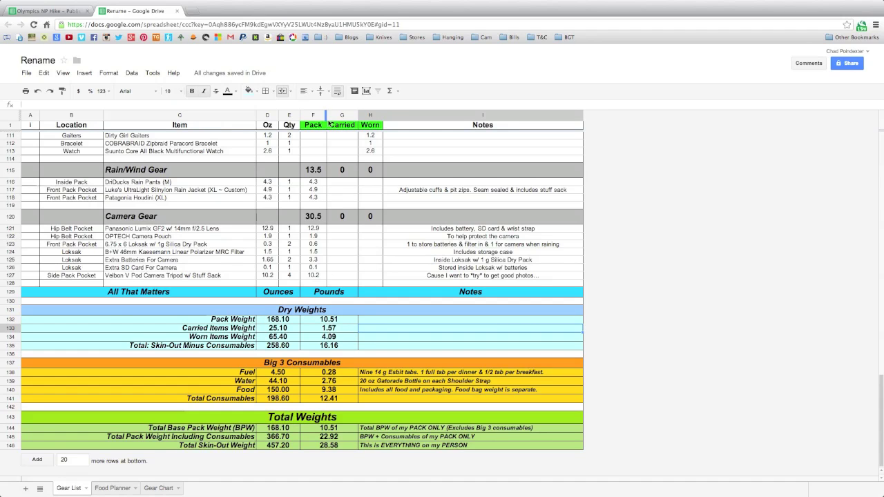
pyautogui.scroll(20, 324, 187)
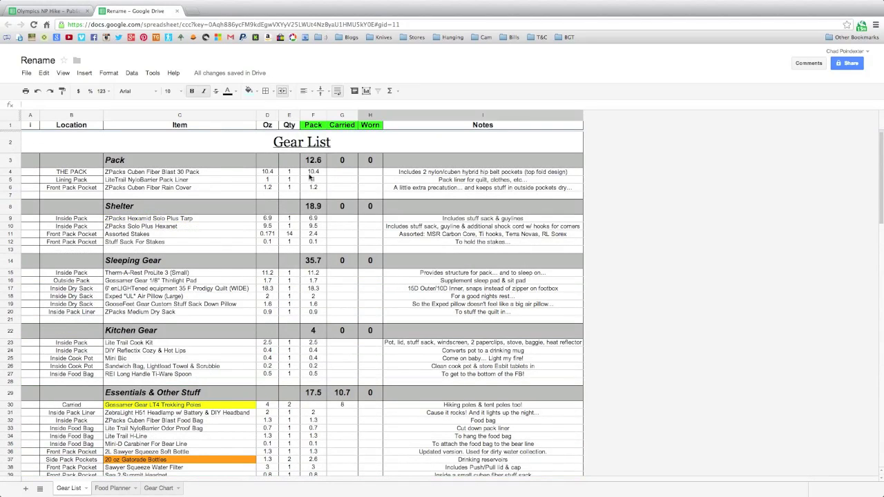
pyautogui.click(310, 172)
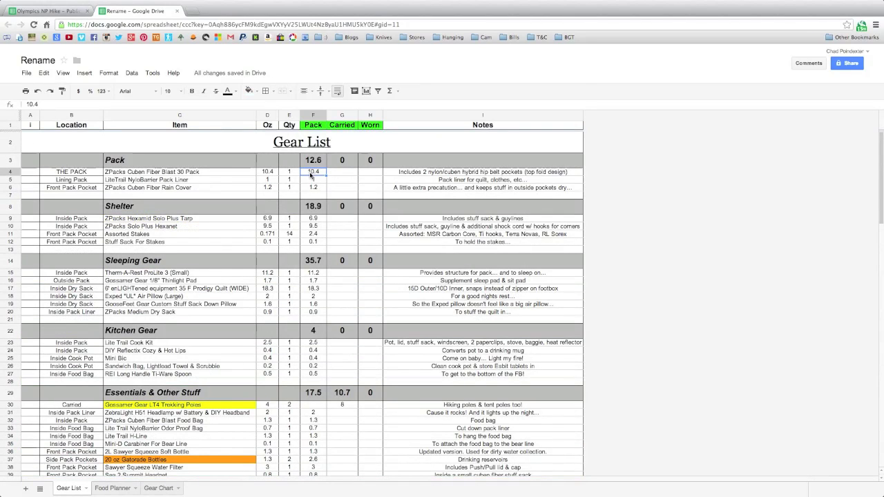
pyautogui.press('BackSpace')
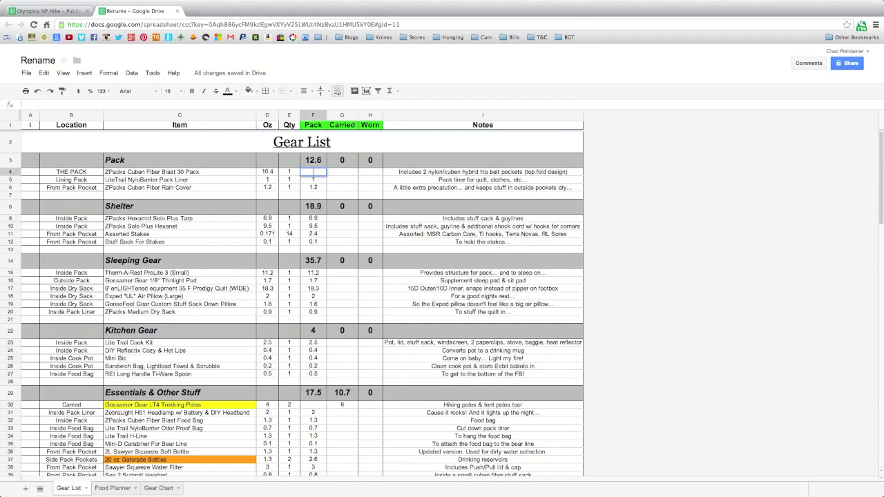
pyautogui.write('30')
pyautogui.click(370, 187)
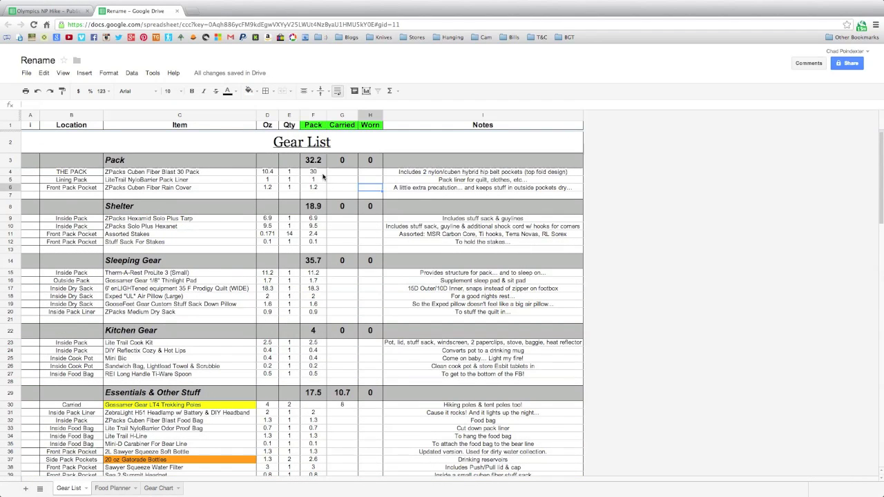
pyautogui.scroll(-15, 321, 194)
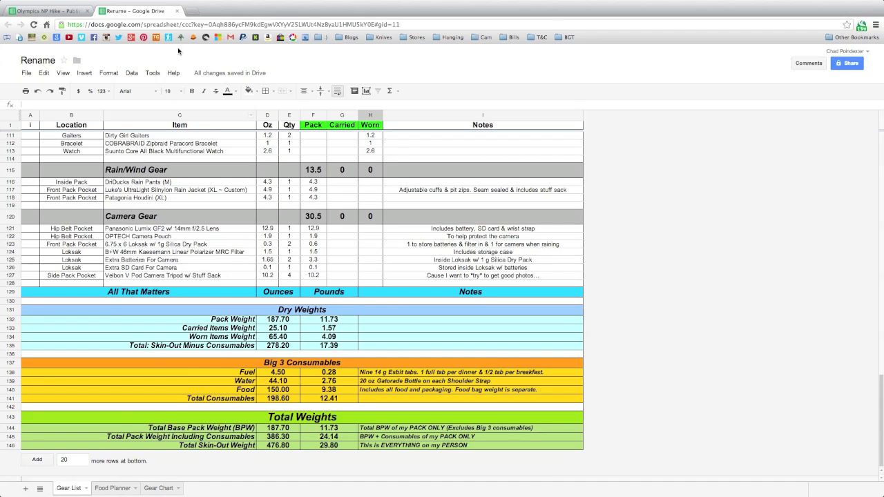
pyautogui.click(38, 91)
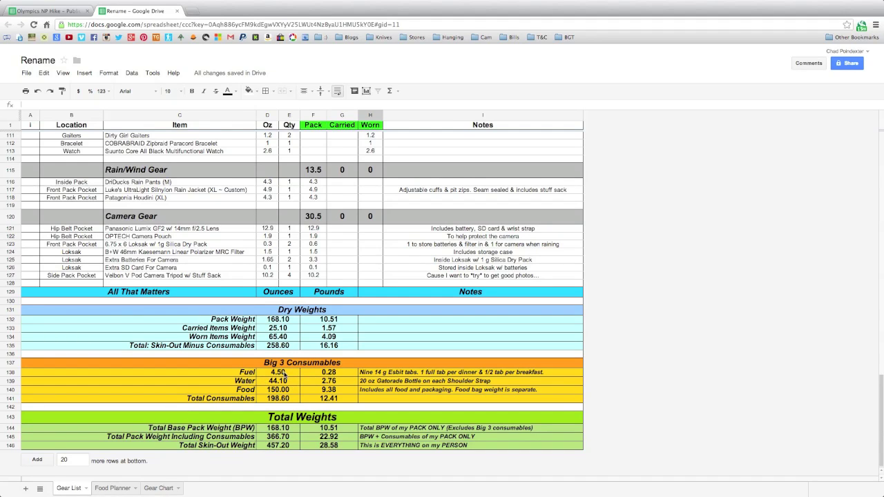
pyautogui.click(284, 374)
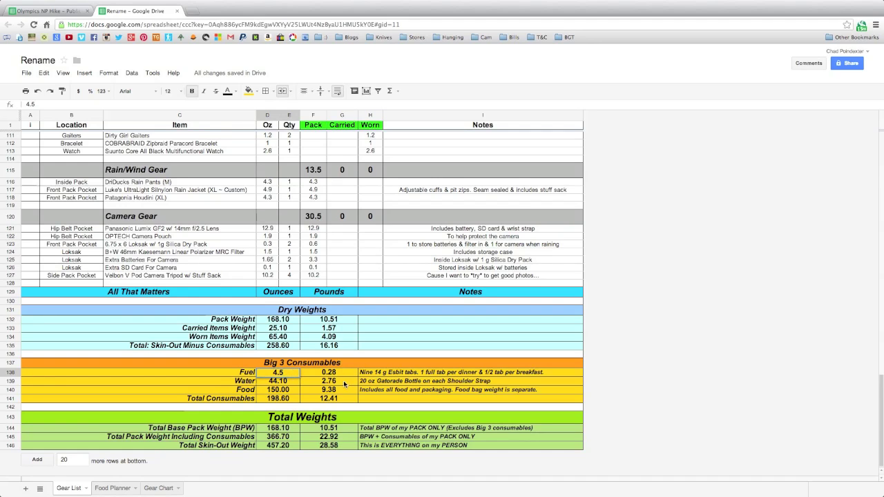
pyautogui.doubleClick(330, 375)
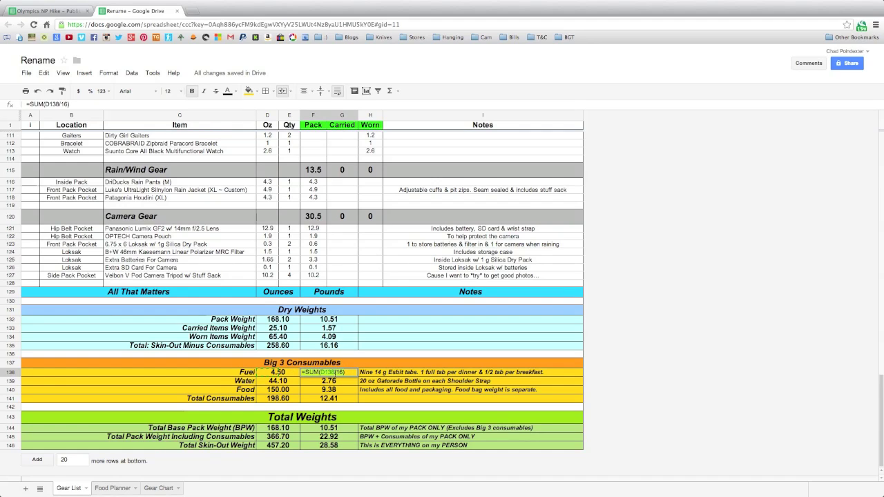
pyautogui.press('Return')
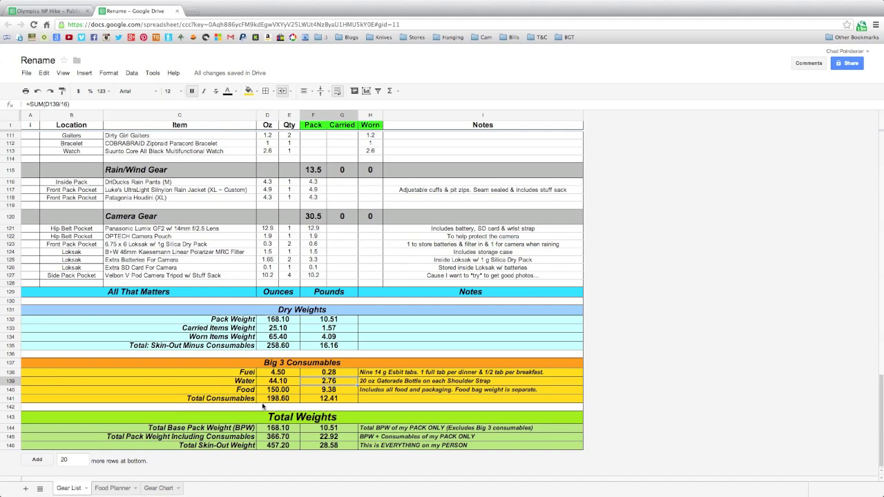
pyautogui.doubleClick(293, 391)
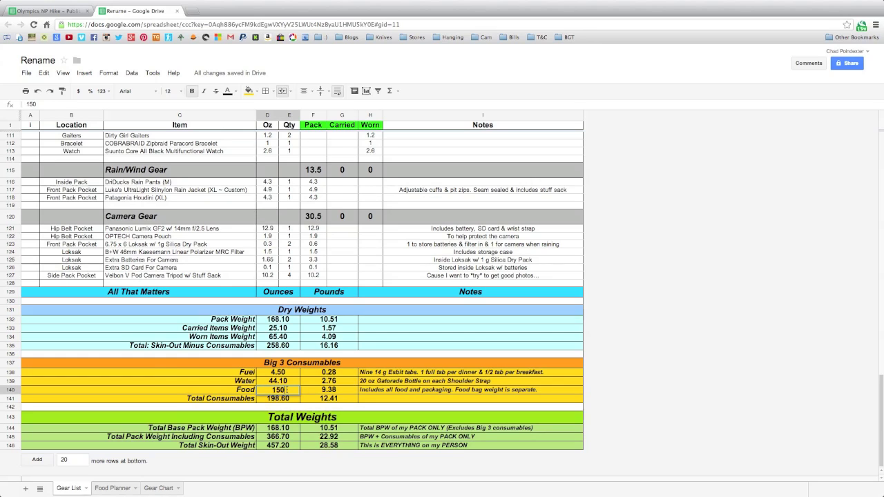
pyautogui.click(121, 491)
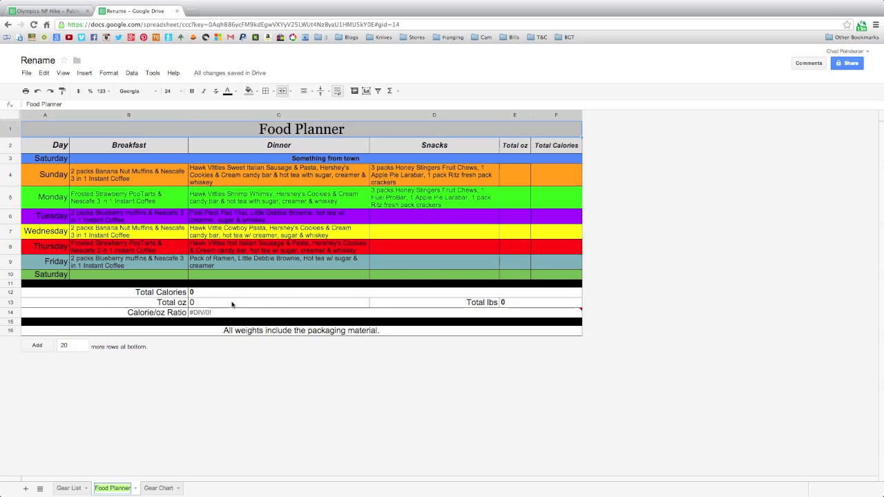
pyautogui.click(68, 488)
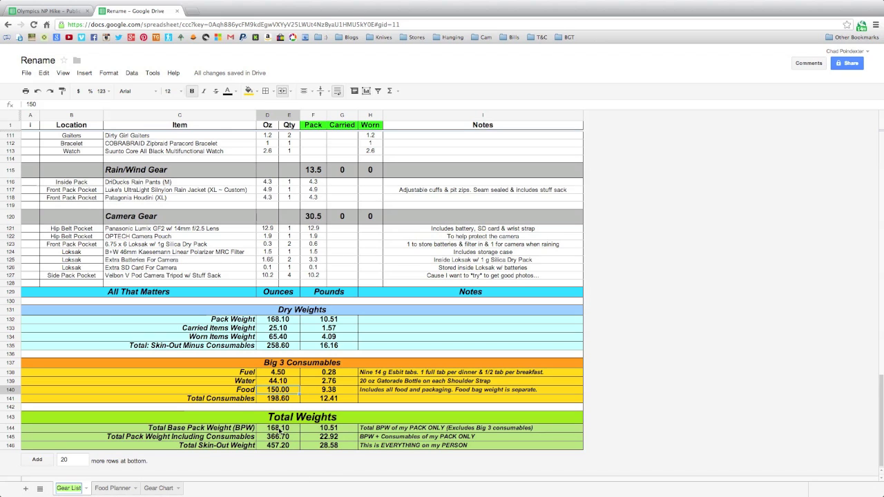
# Inspect the Total Base Pack, Total Pack and Total Skin-Out weight formulas, then switch to Gear Chart
pyautogui.doubleClick(286, 429)
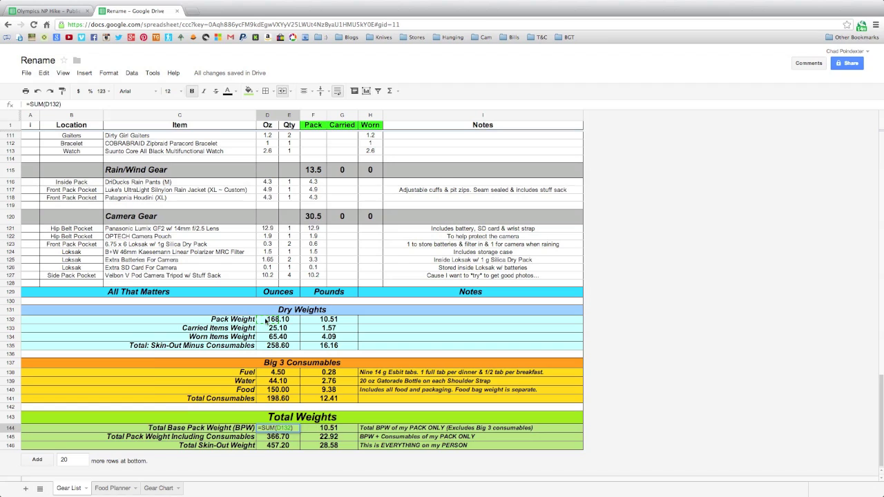
pyautogui.doubleClick(280, 437)
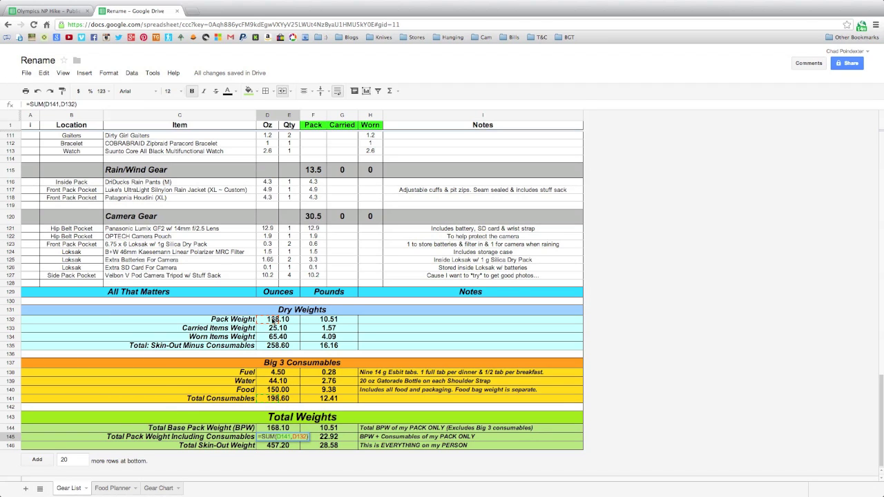
pyautogui.doubleClick(283, 446)
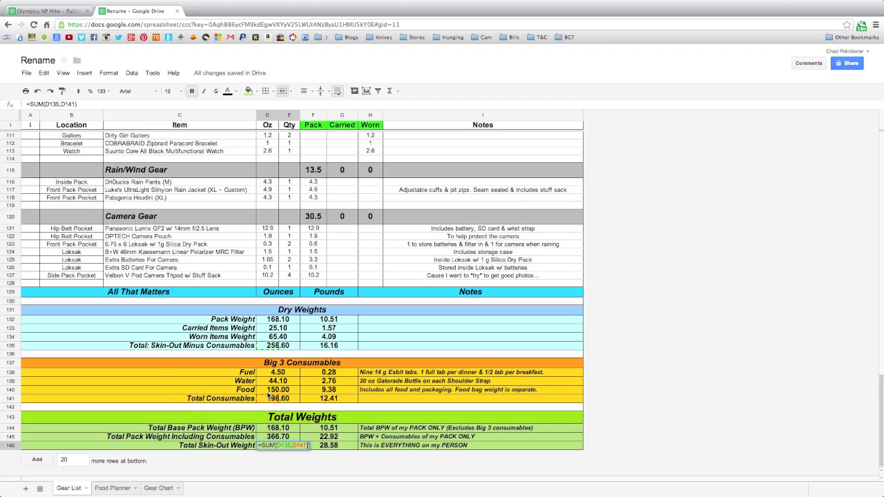
pyautogui.click(328, 446)
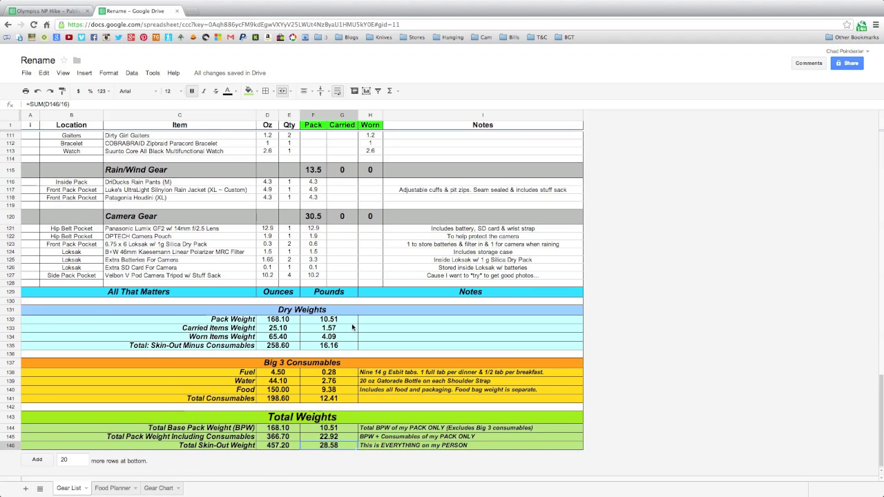
pyautogui.scroll(20, 353, 328)
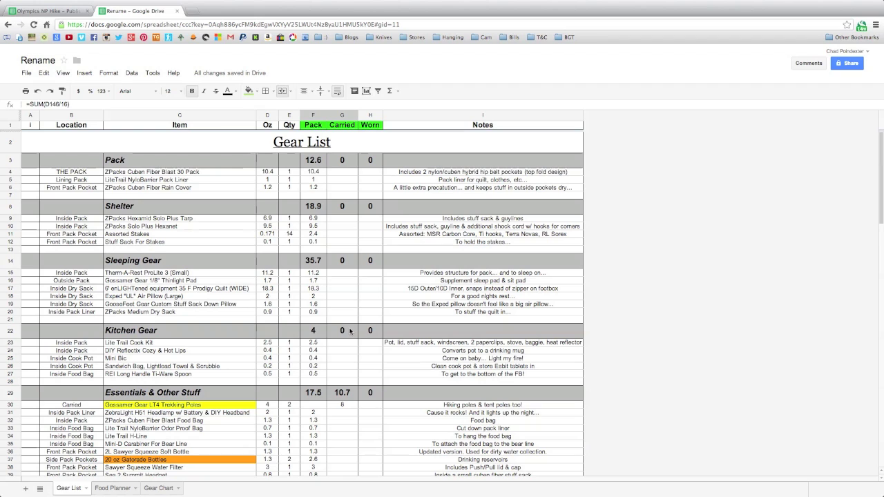
pyautogui.click(169, 488)
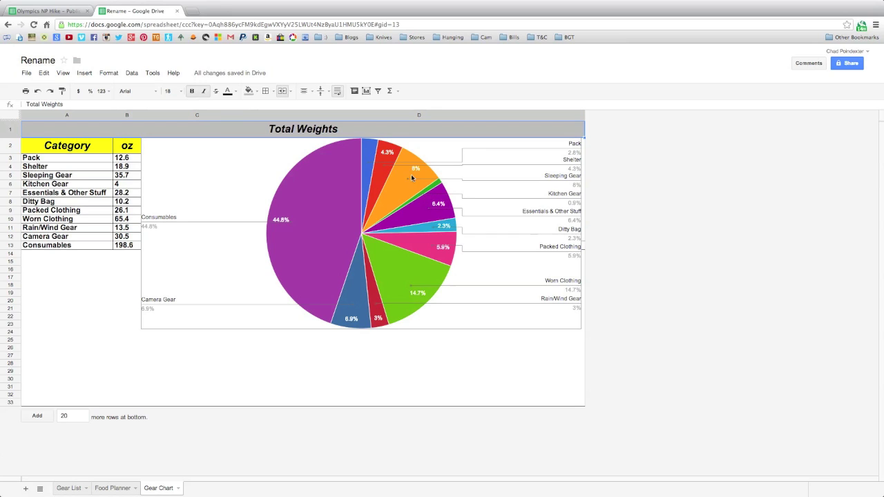
# Inspect the Pack, Shelter and Sleeping Gear SUM('Gear List'!…) formulas, then return to Gear List
pyautogui.doubleClick(125, 159)
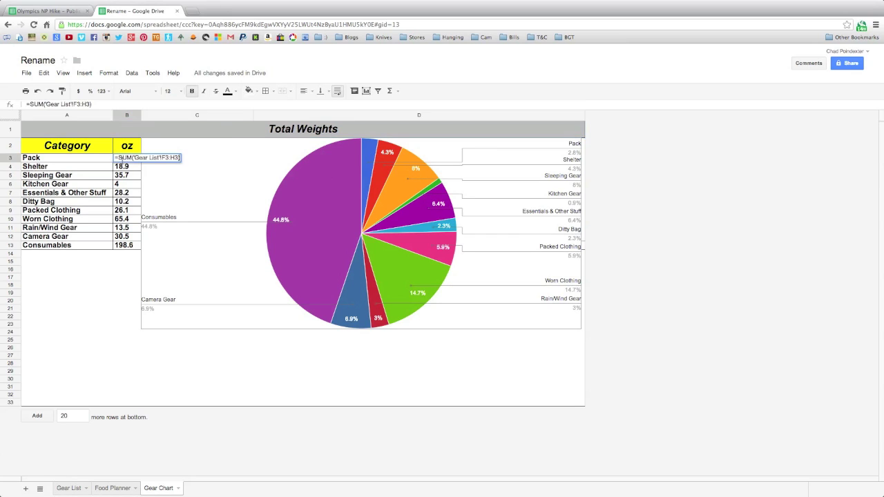
pyautogui.doubleClick(127, 168)
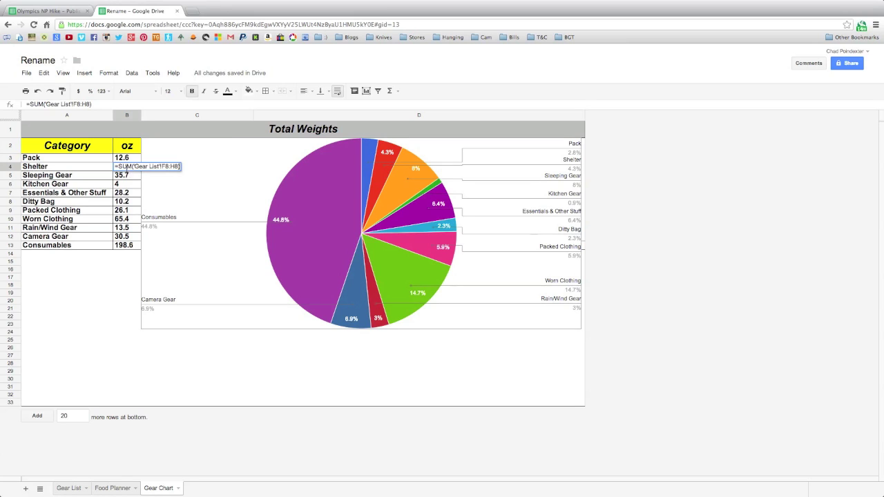
pyautogui.doubleClick(129, 177)
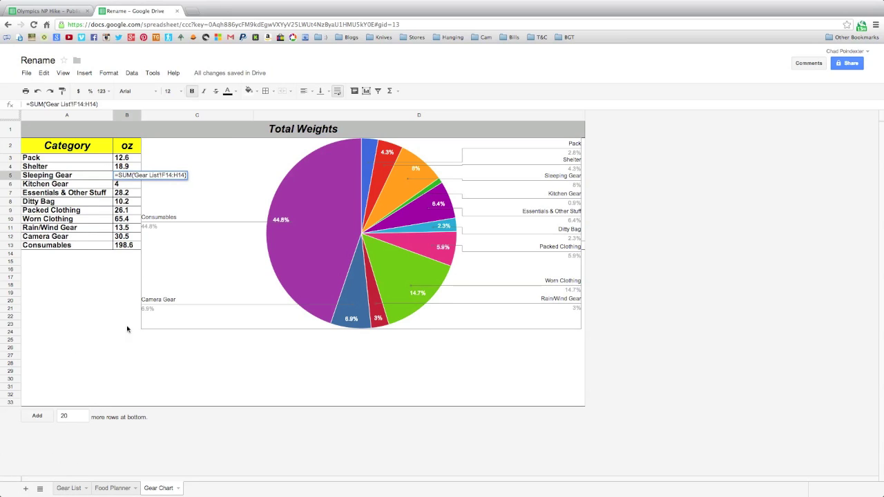
pyautogui.click(133, 183)
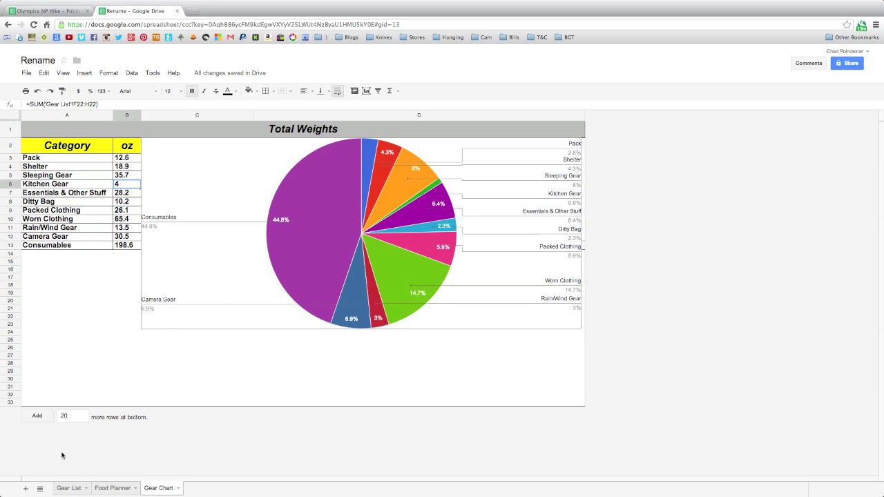
pyautogui.click(67, 489)
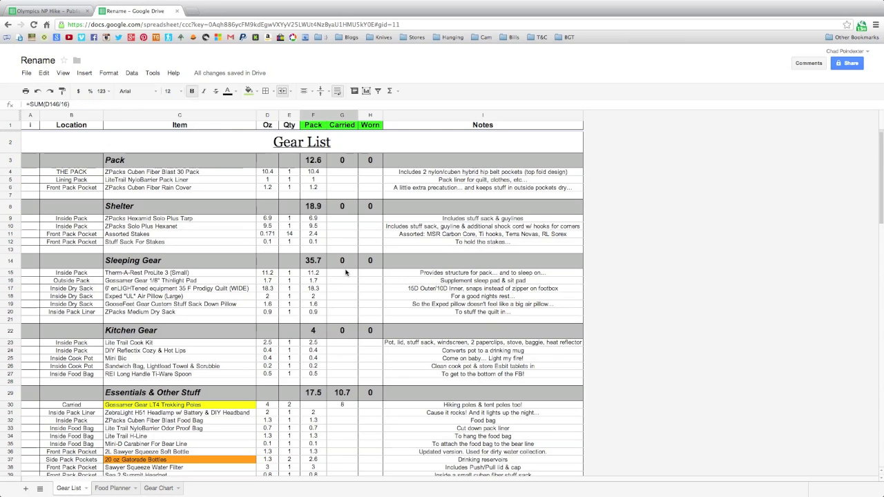